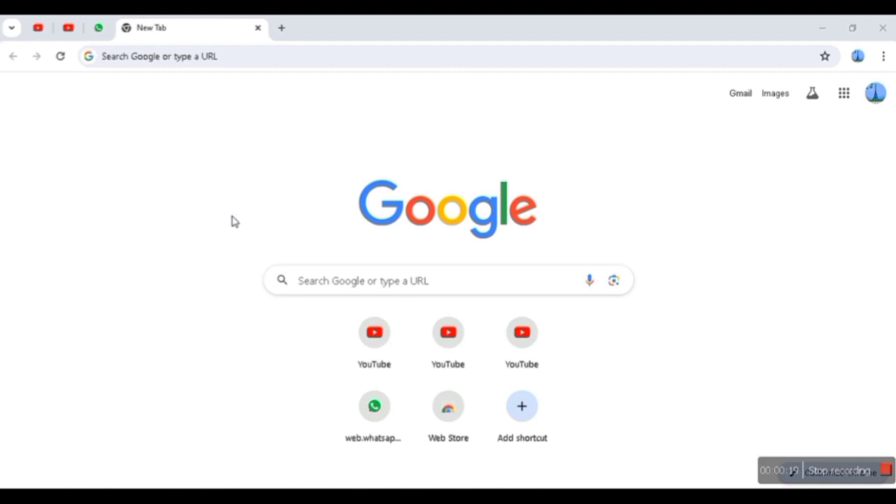
- Search the web for "python download" and open the Download Python page on Python.org
left_click(258, 69)
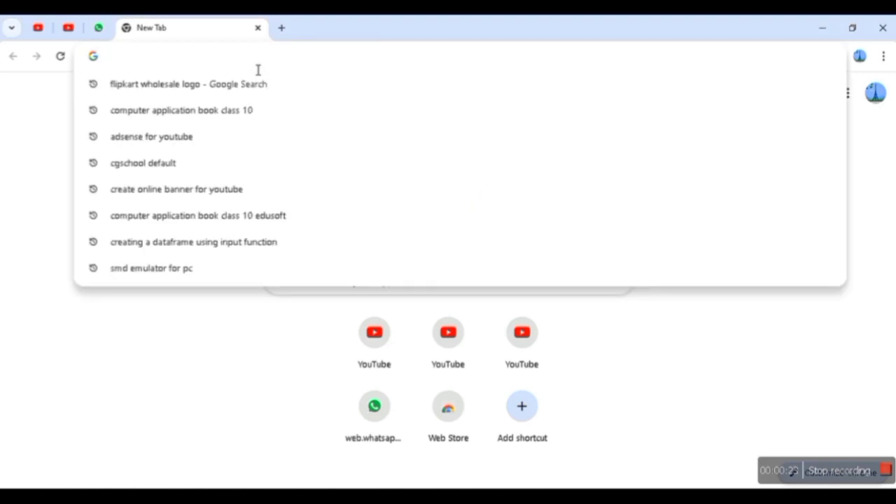
type("p")
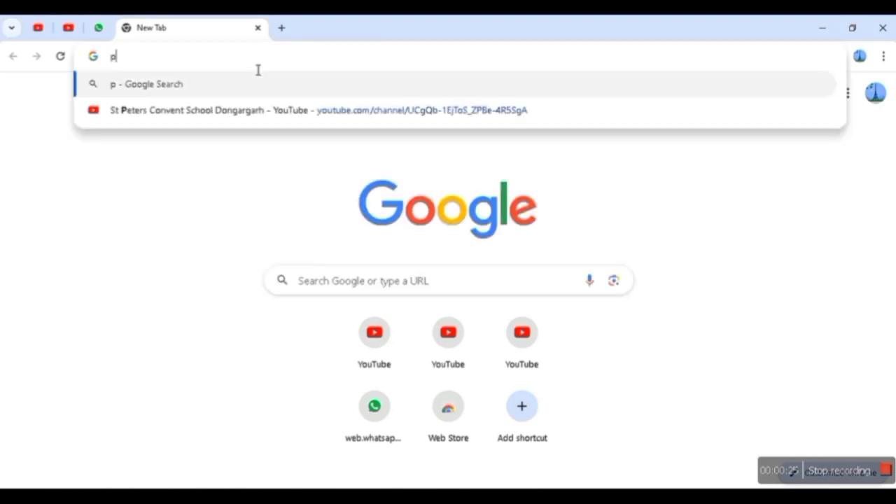
type("ython d")
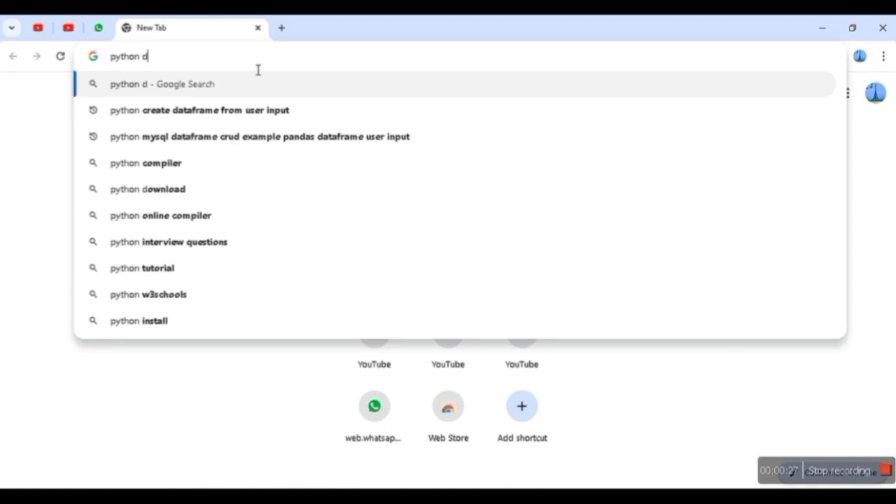
type("ownload")
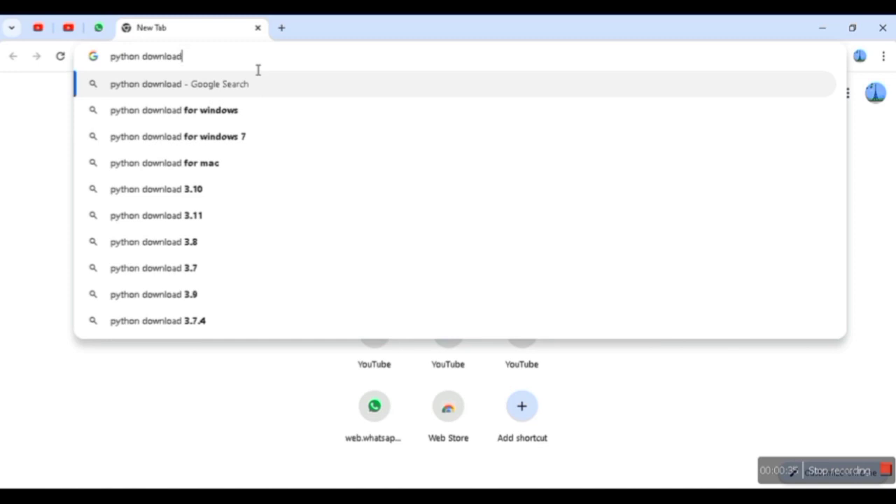
key("Return")
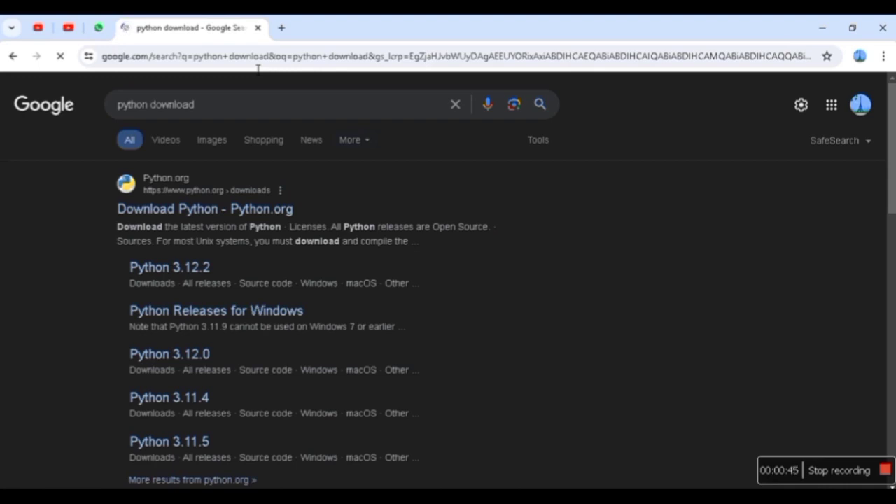
left_click(137, 219)
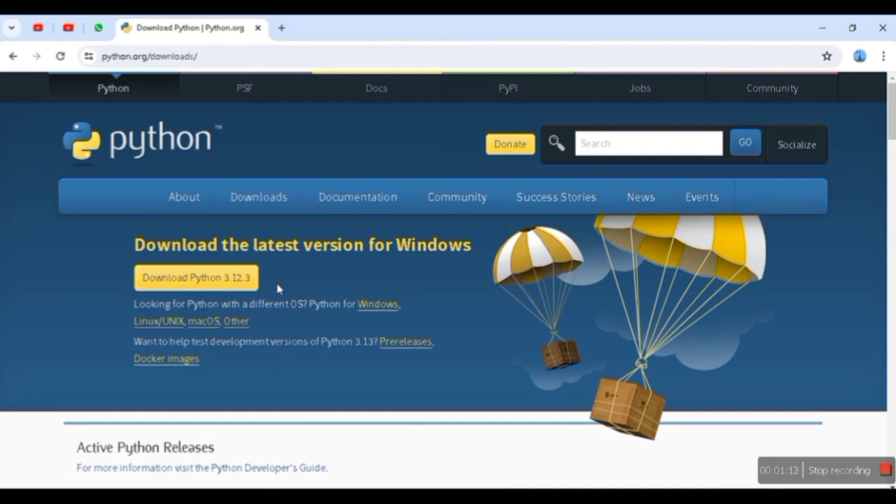
- Download the Python 3.12.3 installer for Windows and show the downloaded file in its folder
left_click(215, 292)
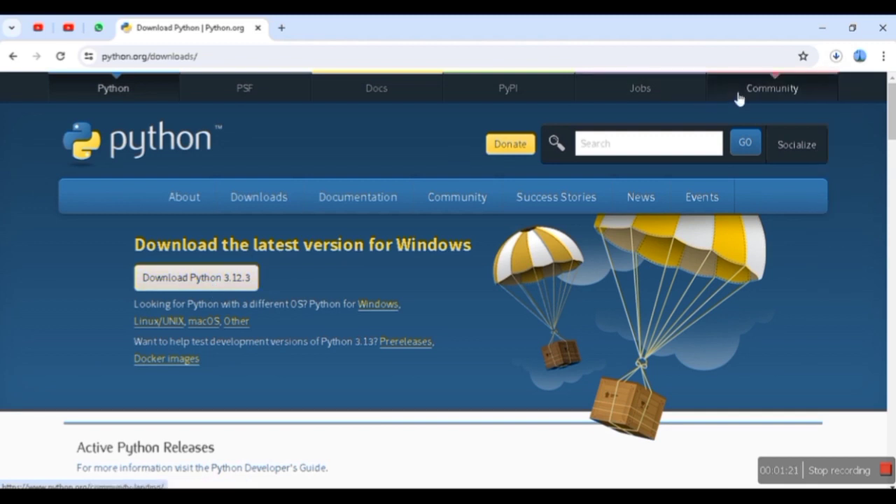
left_click(836, 59)
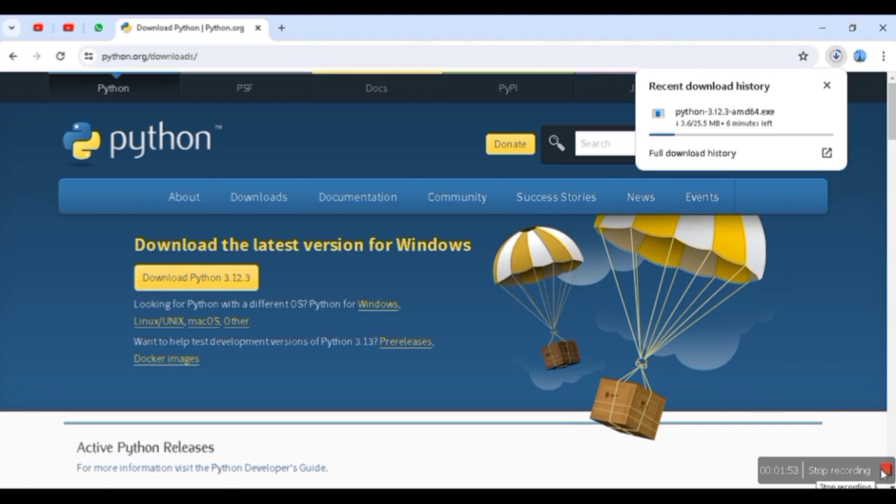
left_click(885, 470)
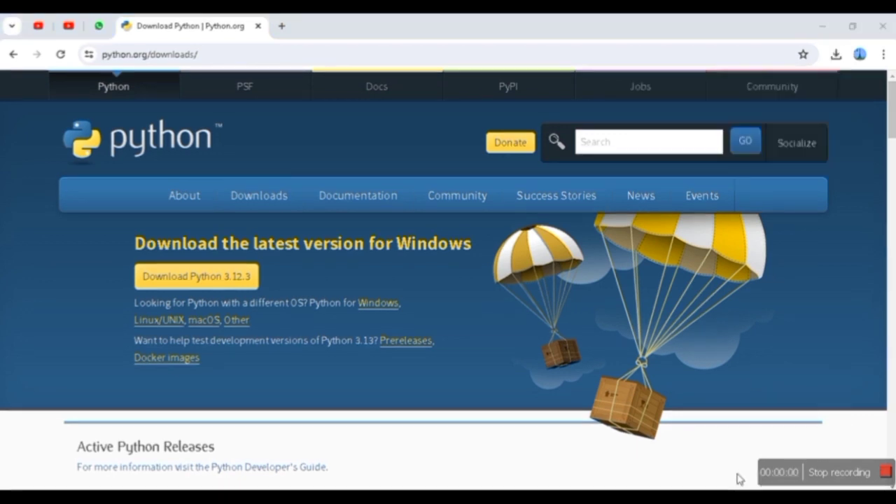
left_click(836, 55)
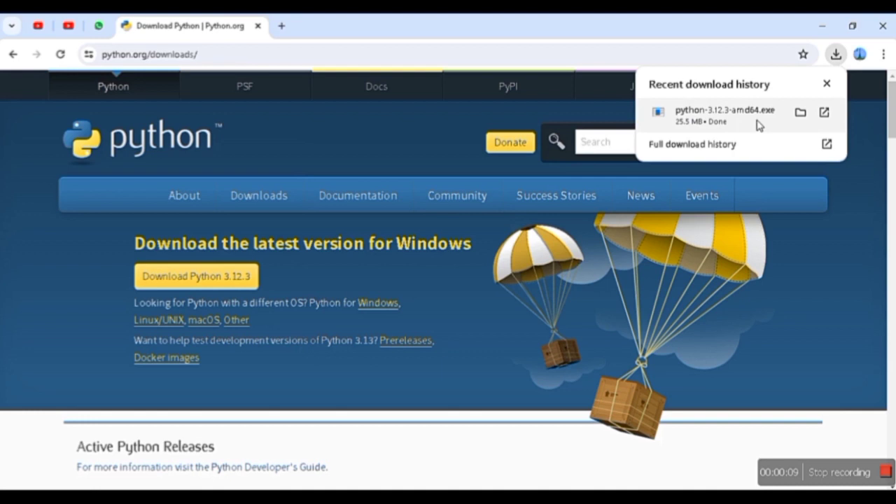
left_click(800, 113)
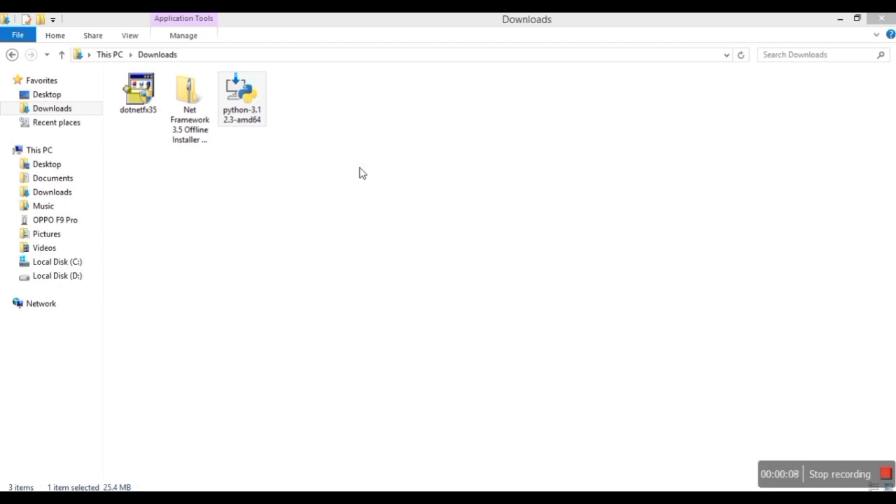
- Run the python-3.12.3-amd64 installer with python.exe added to PATH and the default installation, and close the setup when it finishes
double_click(251, 121)
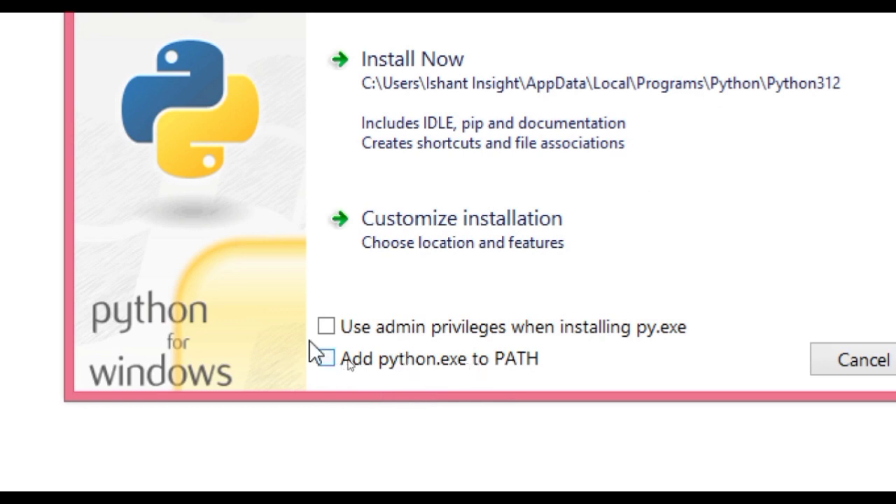
left_click(325, 361)
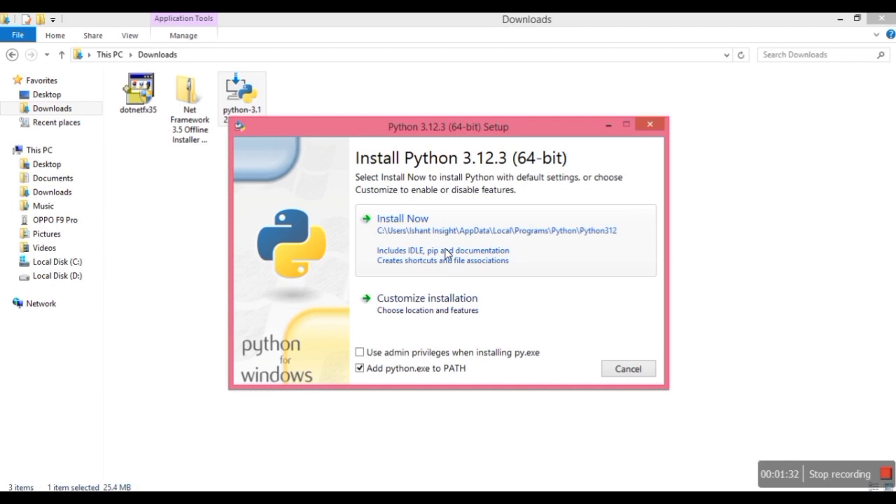
left_click(445, 254)
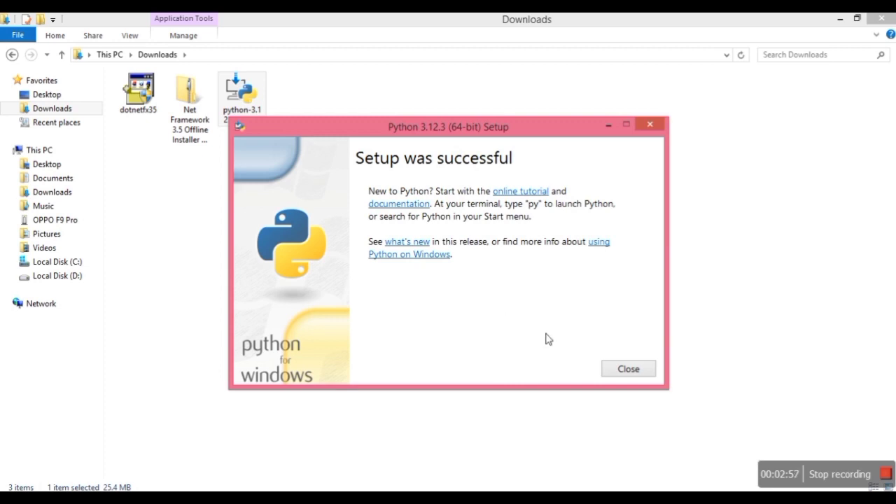
left_click(614, 371)
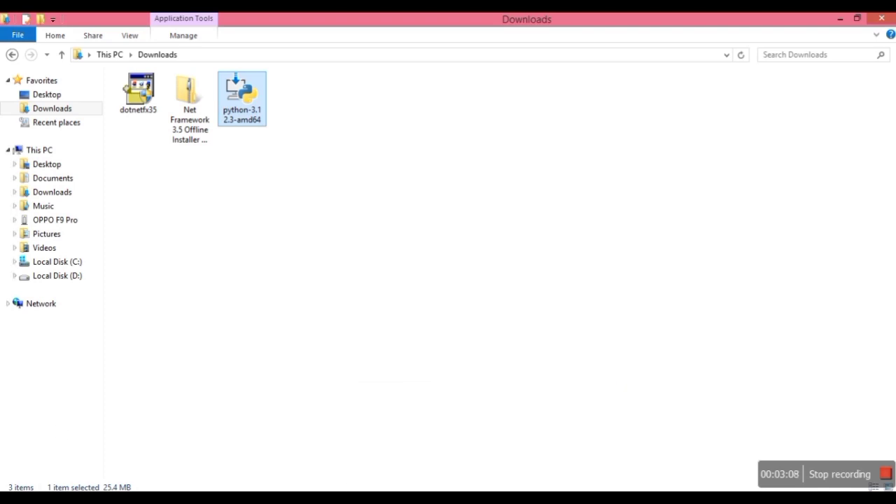
- Launch IDLE (Python 3.12 64-bit) from the installed programs and maximize its shell window
key("super")
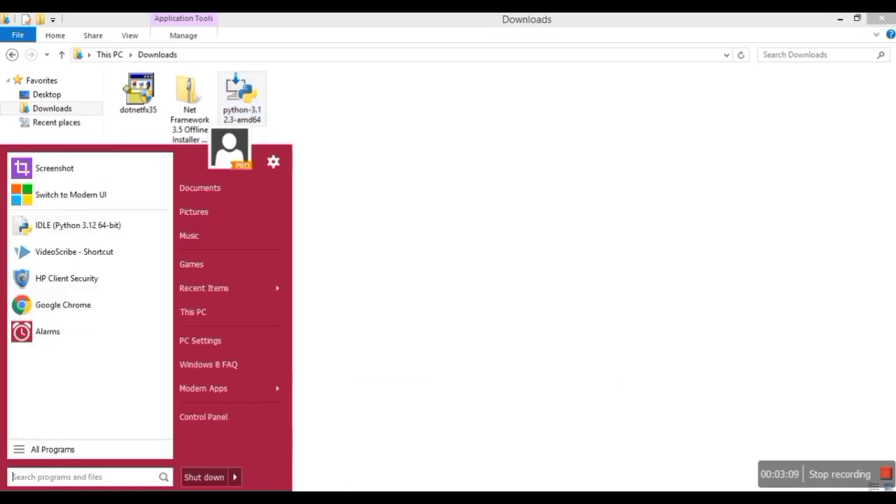
left_click(57, 448)
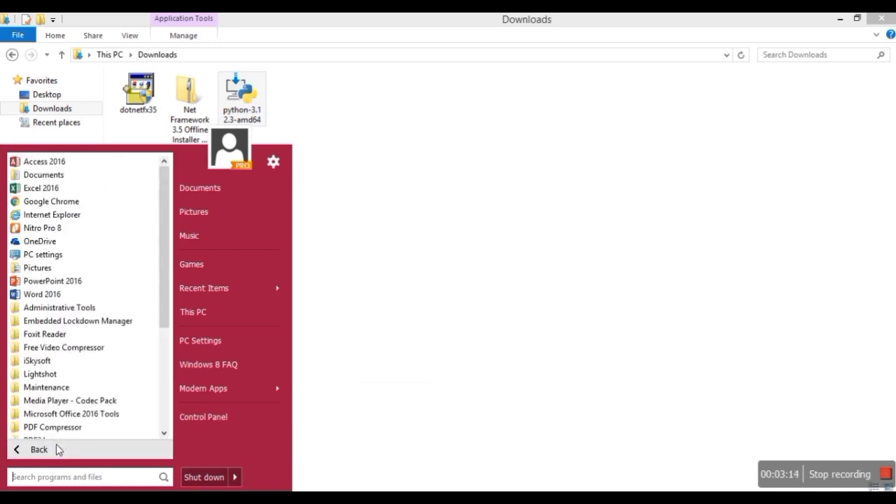
scroll(168, 369, "down", 4)
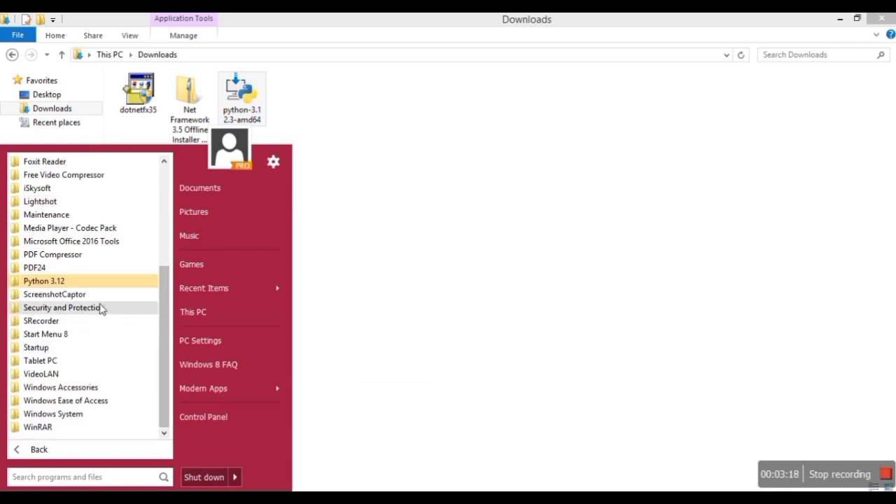
left_click(111, 283)
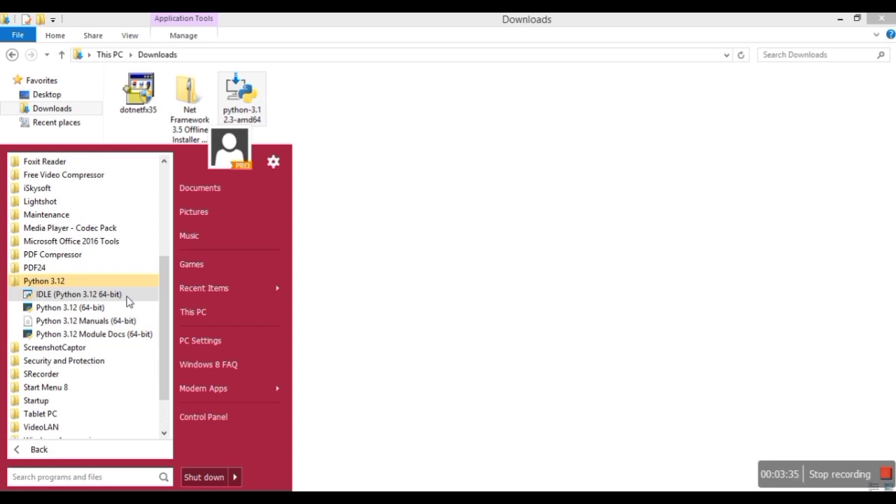
left_click(78, 294)
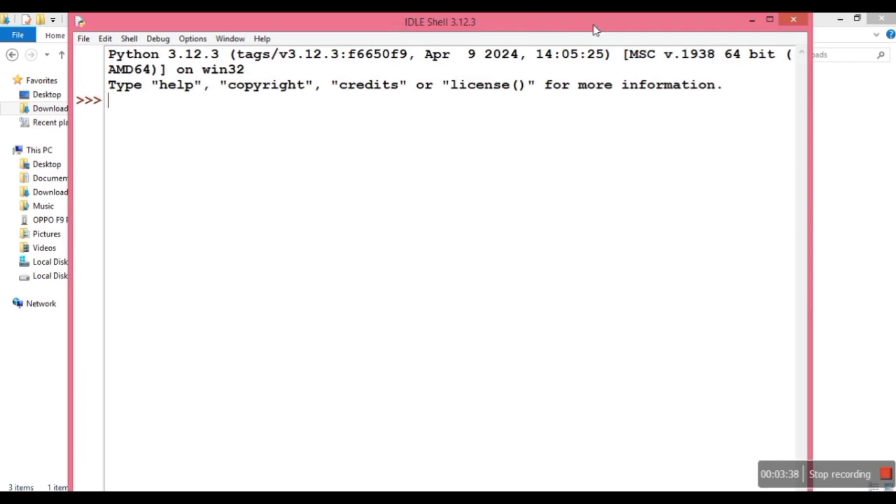
double_click(593, 30)
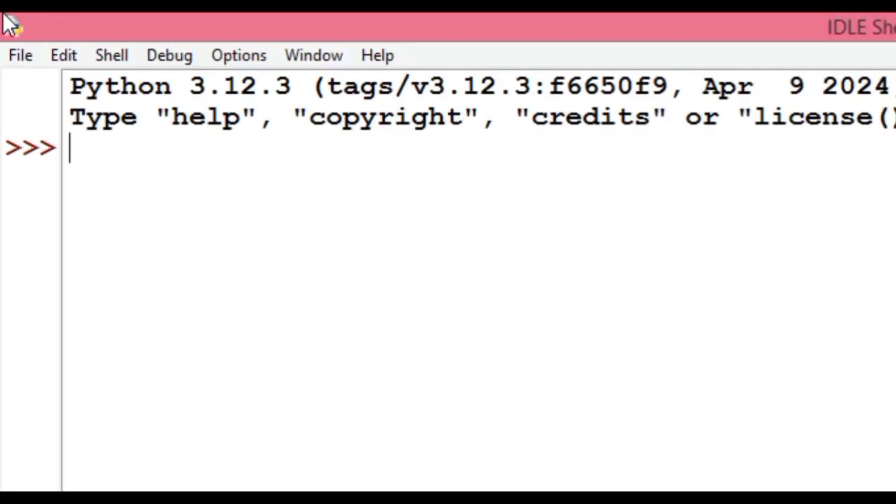
left_click(19, 63)
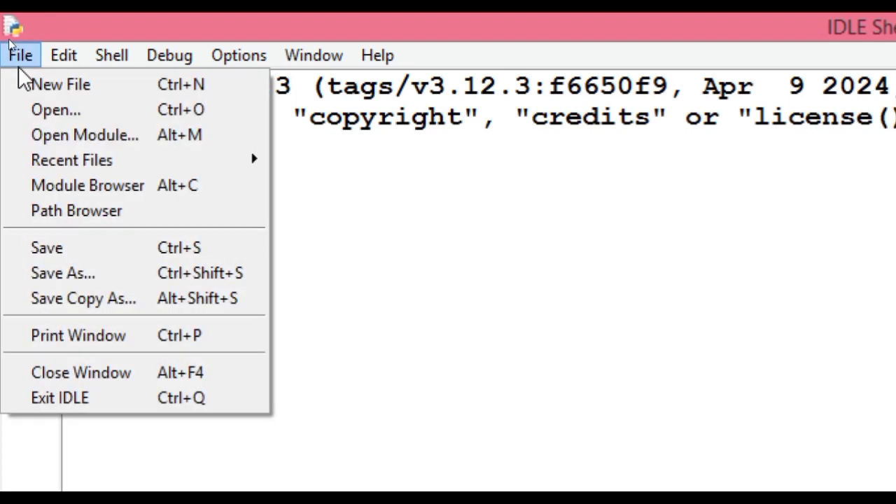
mouse_move(101, 55)
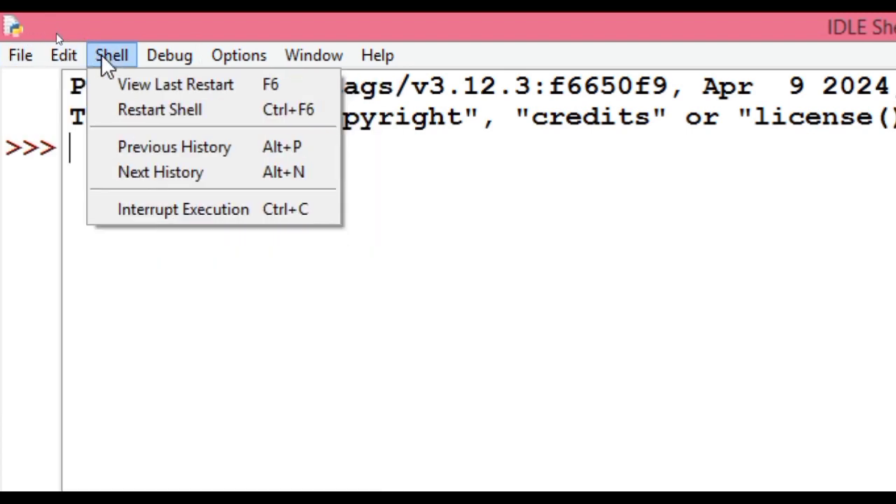
mouse_move(146, 56)
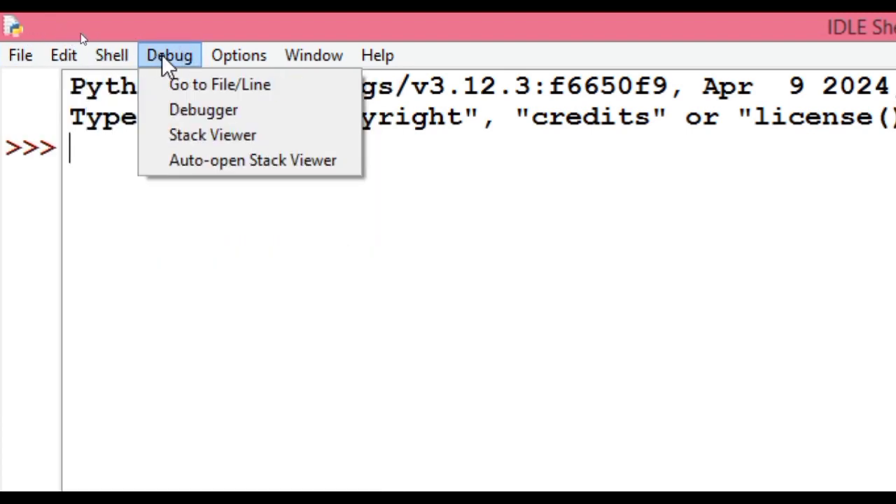
mouse_move(229, 59)
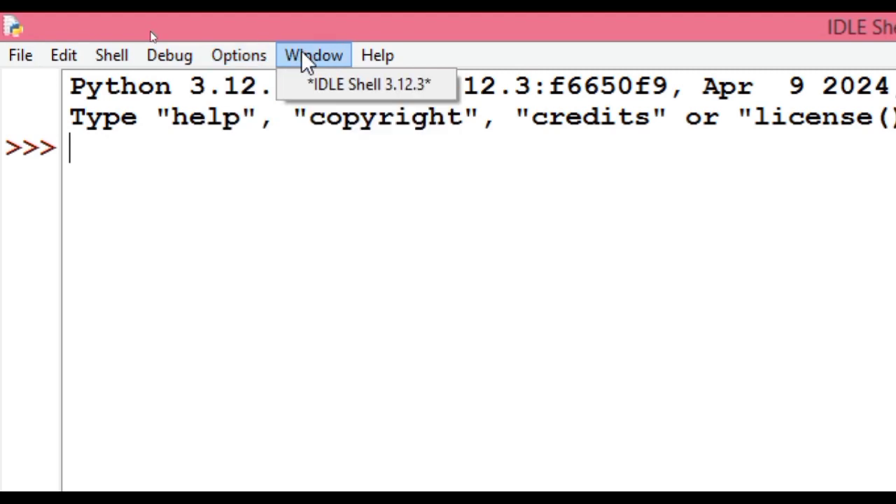
mouse_move(393, 57)
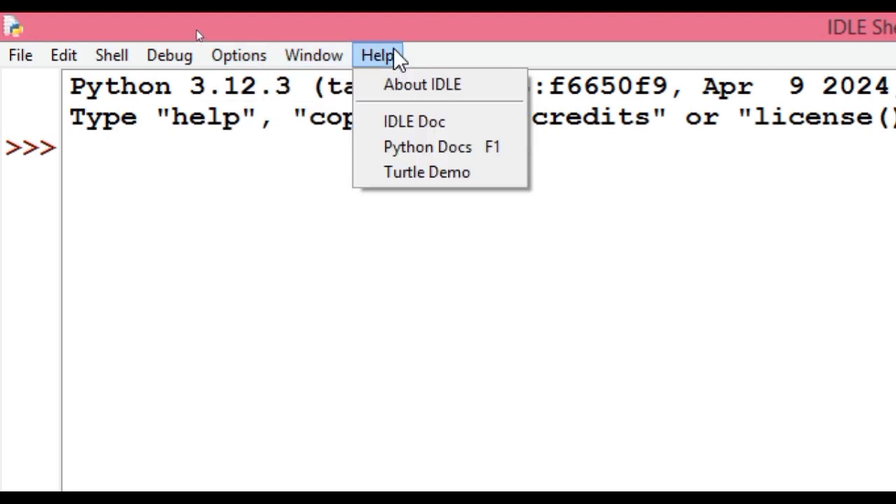
mouse_move(269, 64)
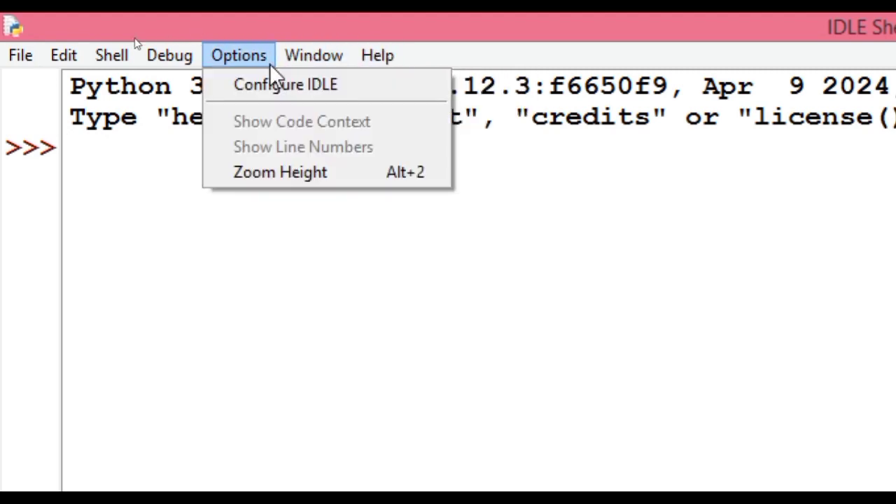
mouse_move(313, 56)
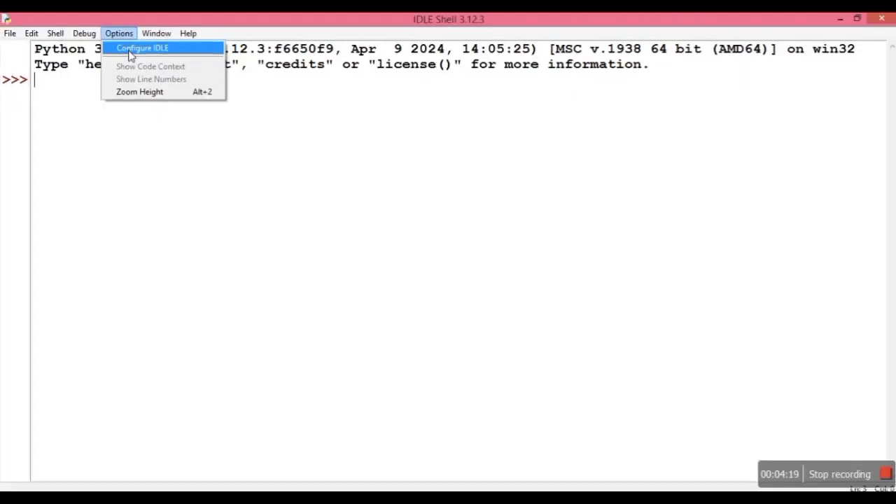
- Review IDLE's font, highlighting, key, window, shell/editor and extension settings, and close the configuration without applying changes
left_click(129, 50)
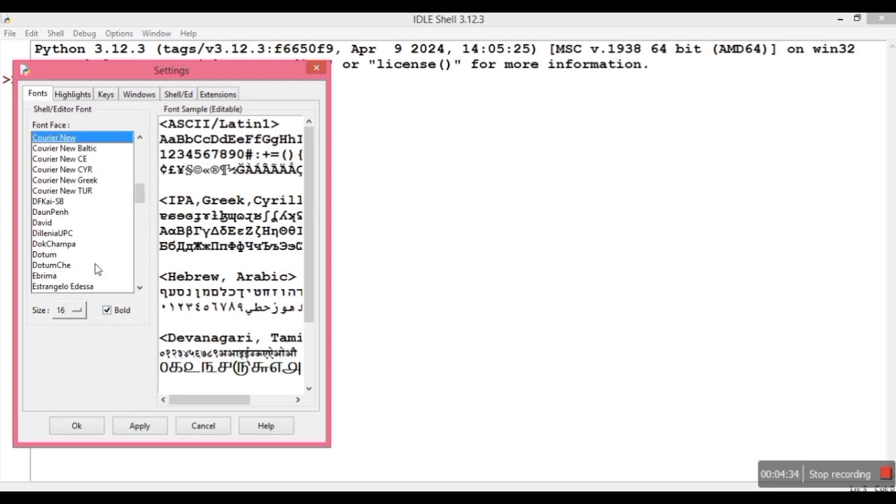
left_click(75, 97)
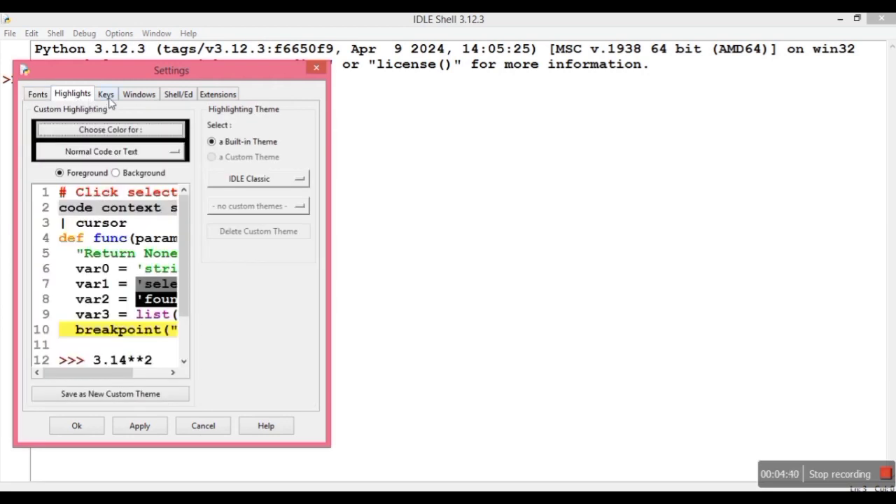
left_click(109, 101)
left_click(130, 102)
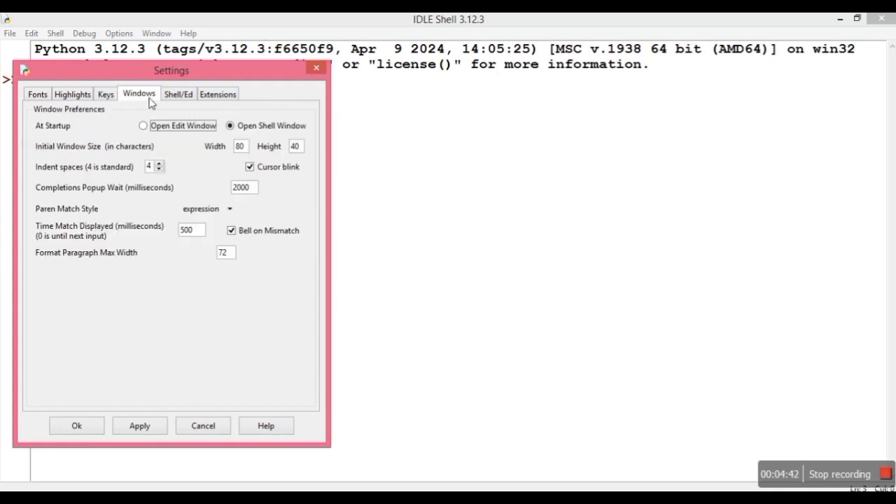
left_click(172, 98)
left_click(217, 98)
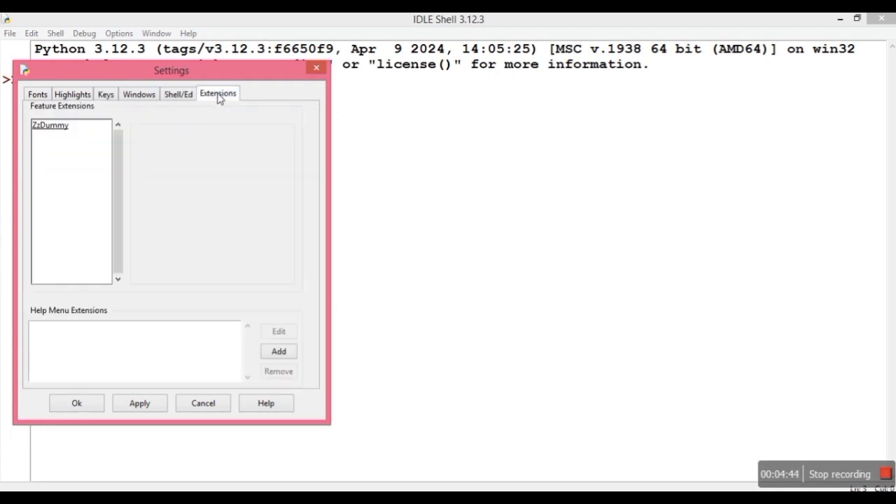
left_click(73, 98)
left_click(38, 95)
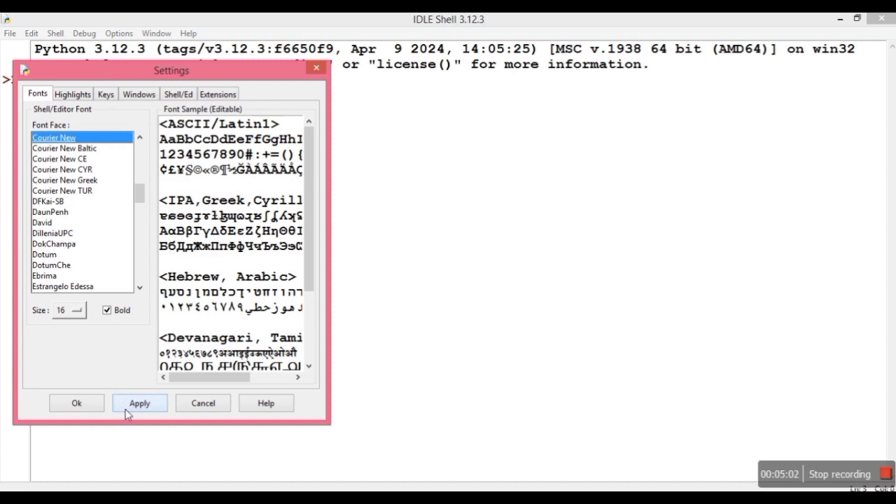
left_click(199, 404)
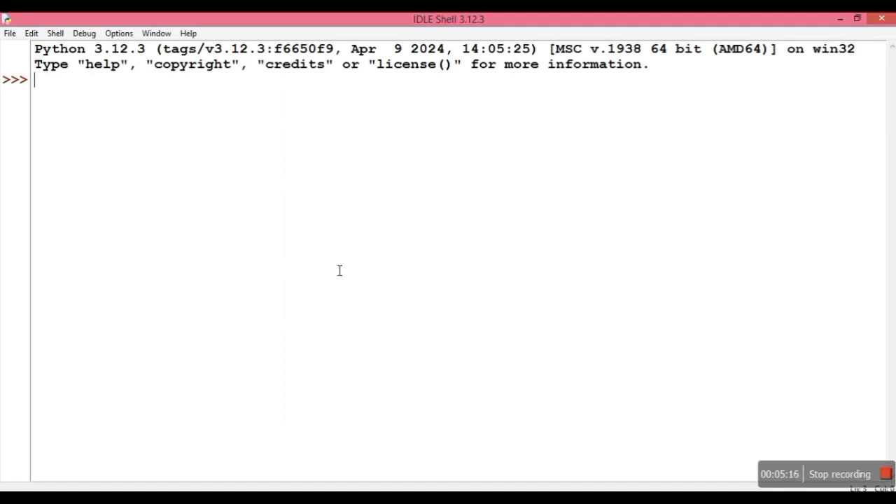
- Evaluate the expression 4+7 at the Python shell prompt
type("4+7")
key("Return")
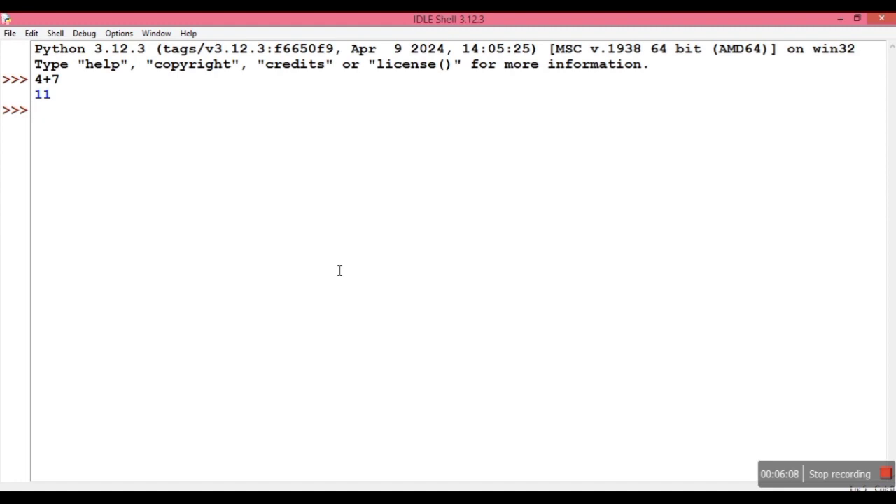
- Write the statement print('Hello Python') at the Python shell prompt
type("print(")
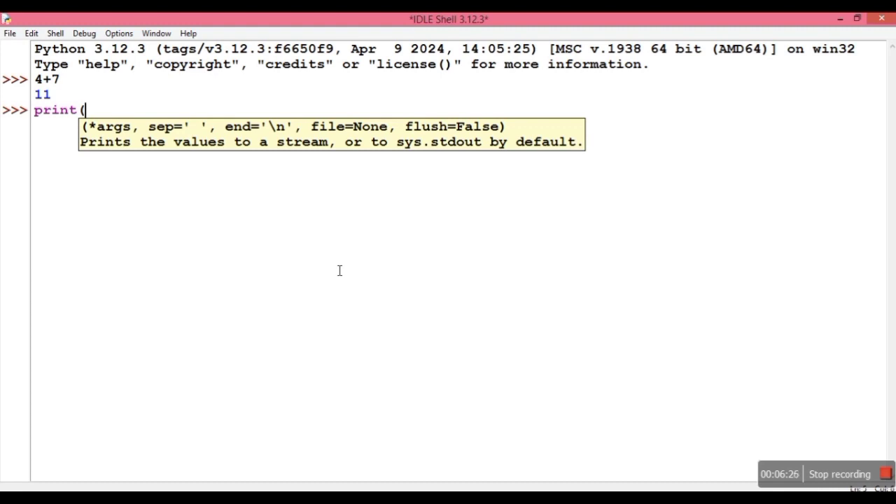
type("'Hello")
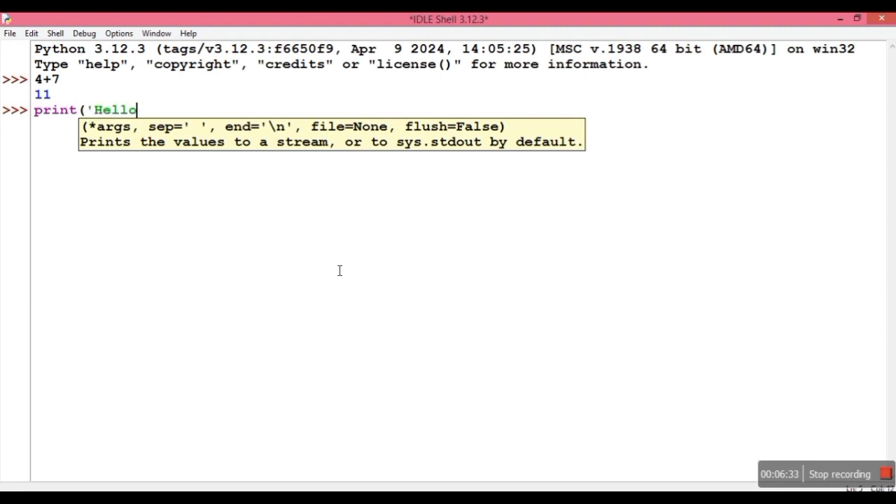
type(" Python")
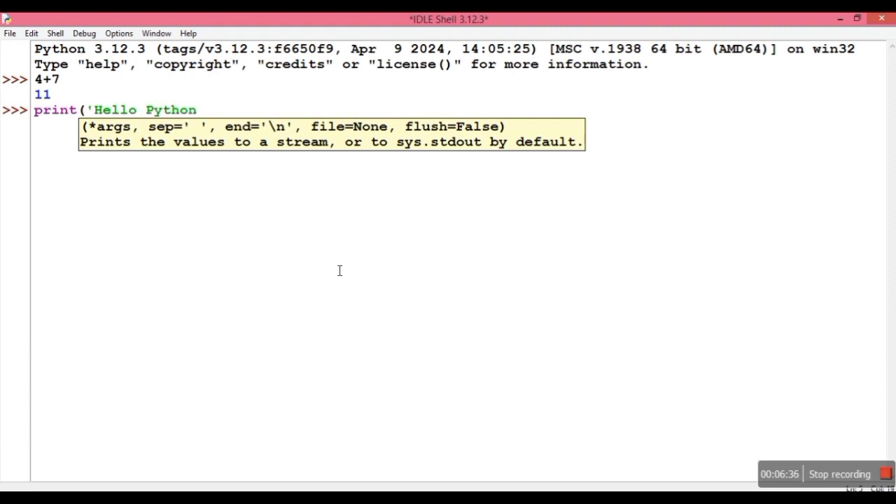
type("')")
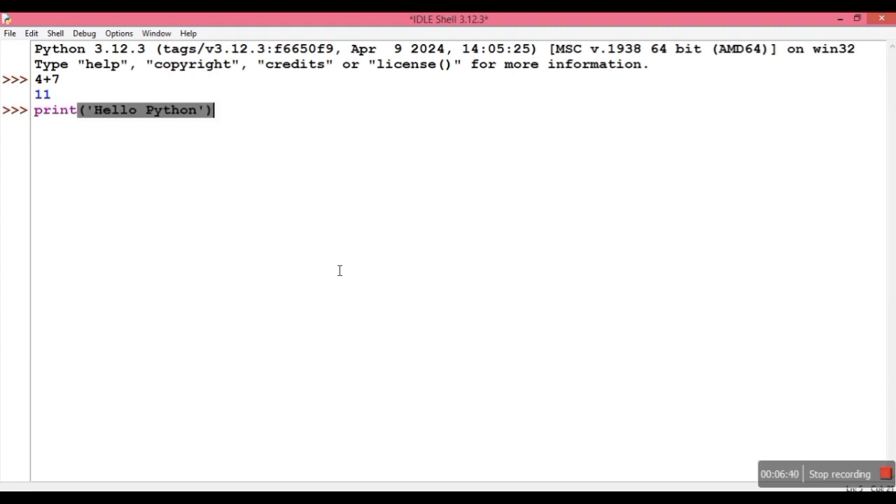